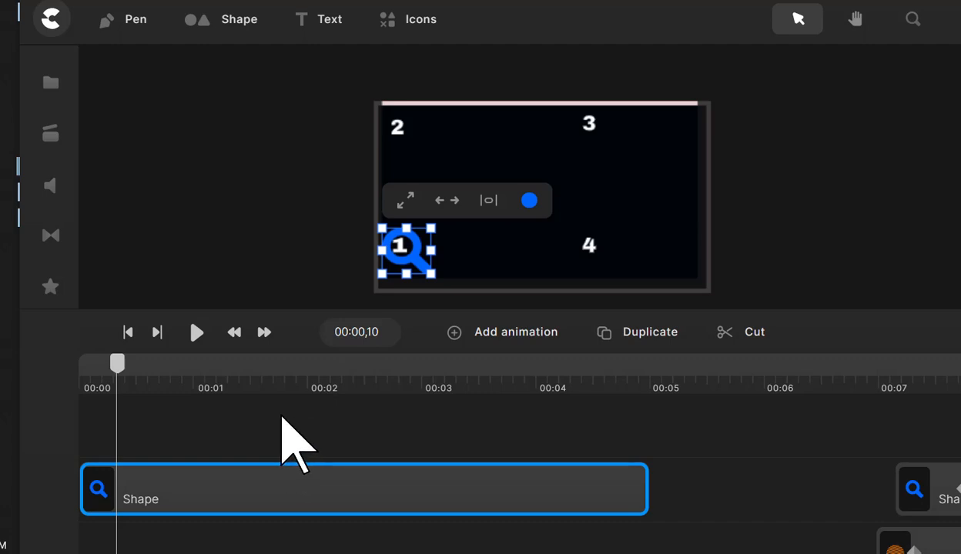
# - Add an animation to the magnifying glass Shape clip that animates its Position and Fill (only solid colors)
pyautogui.rightClick(183, 488)
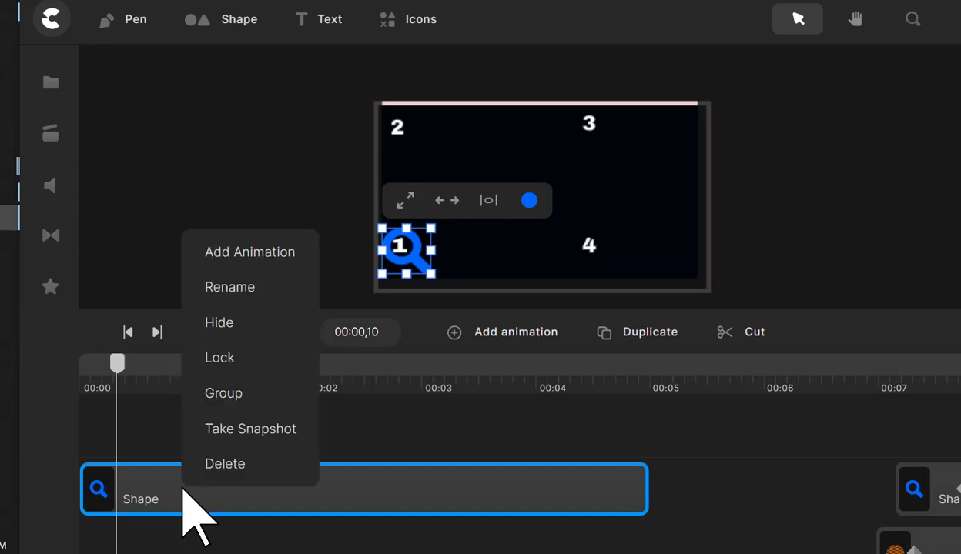
pyautogui.click(235, 251)
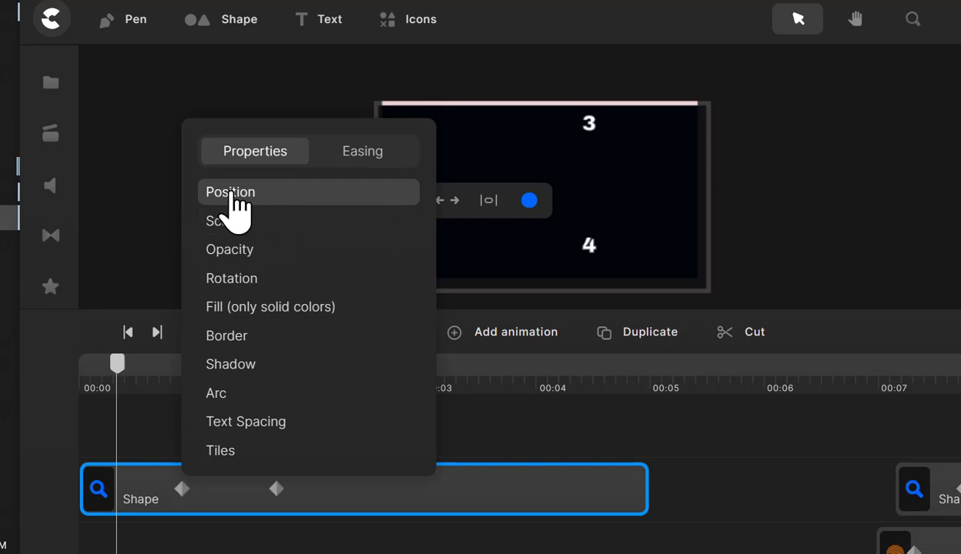
pyautogui.click(254, 312)
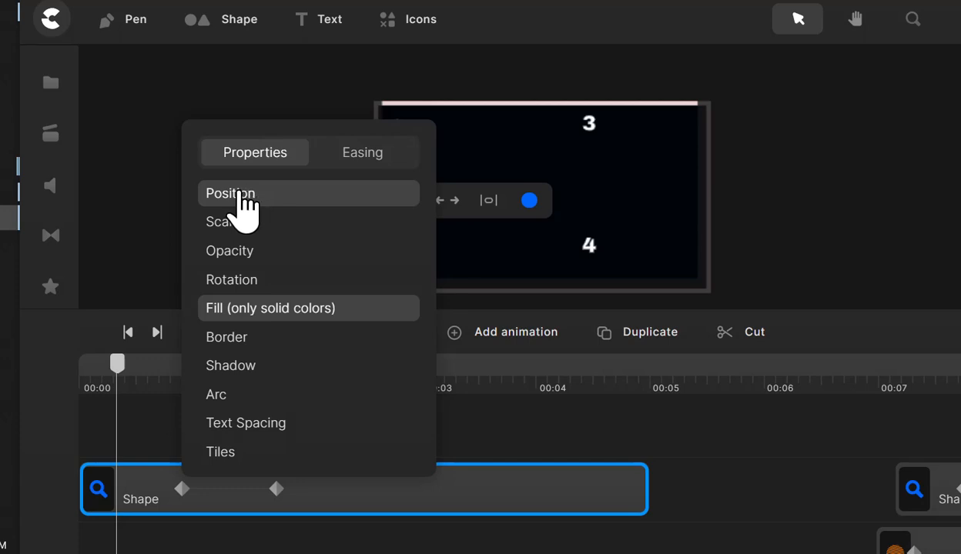
pyautogui.click(264, 308)
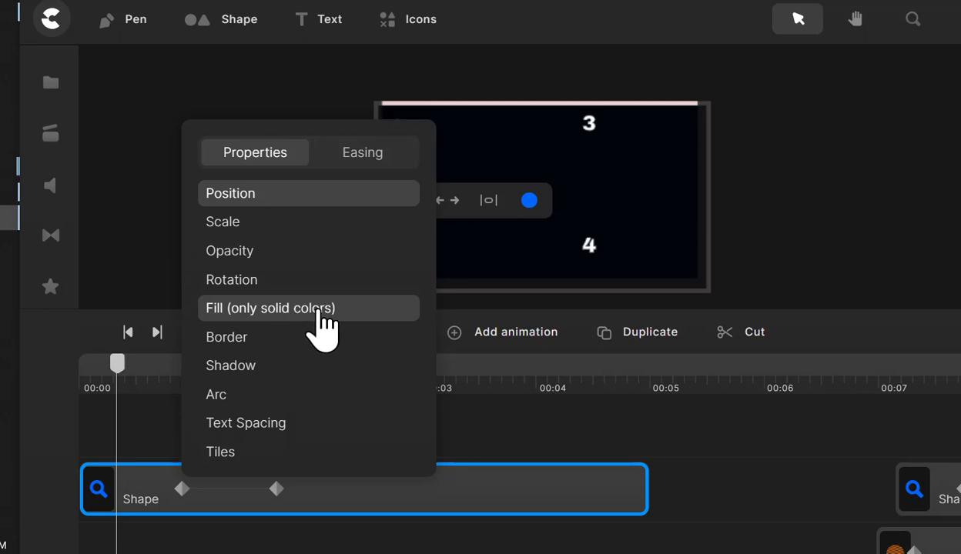
pyautogui.click(665, 487)
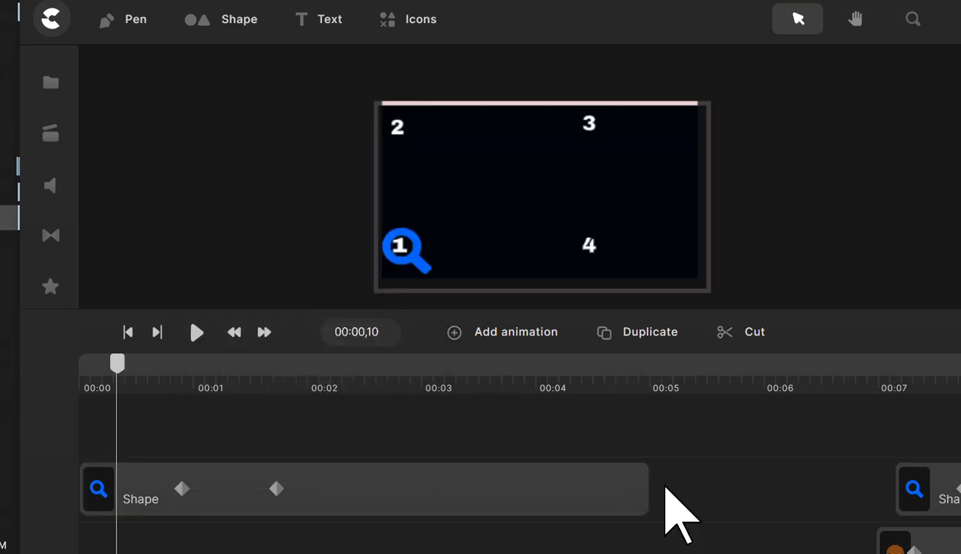
pyautogui.click(182, 488)
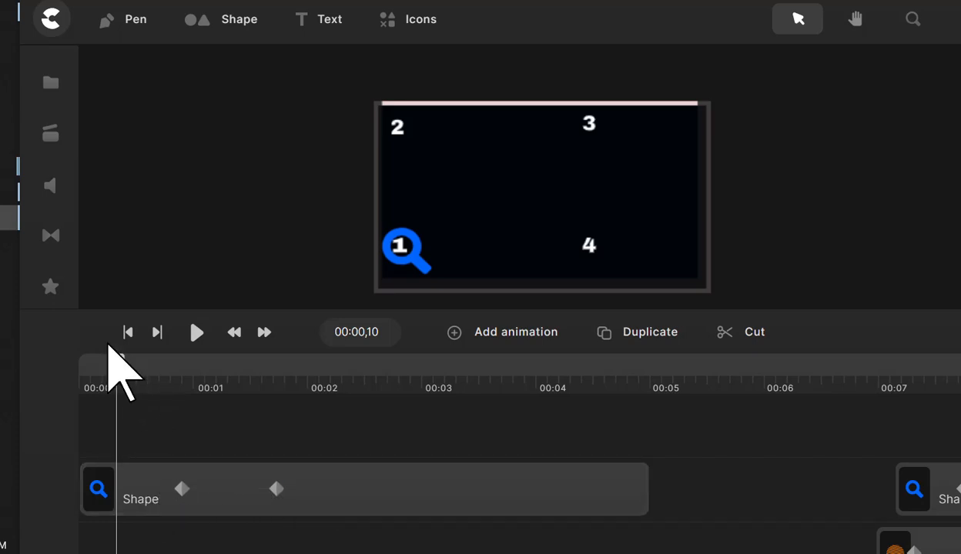
# - Shift the first animation on the Shape clip earlier so that it starts at 00:00,13
pyautogui.moveTo(120, 364); pyautogui.dragTo(129, 363)
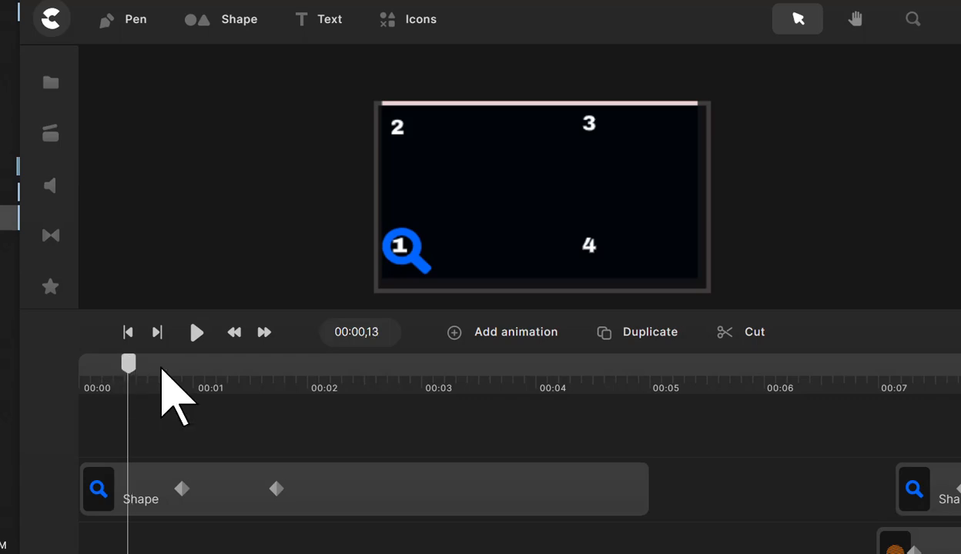
pyautogui.moveTo(220, 490); pyautogui.dragTo(164, 485)
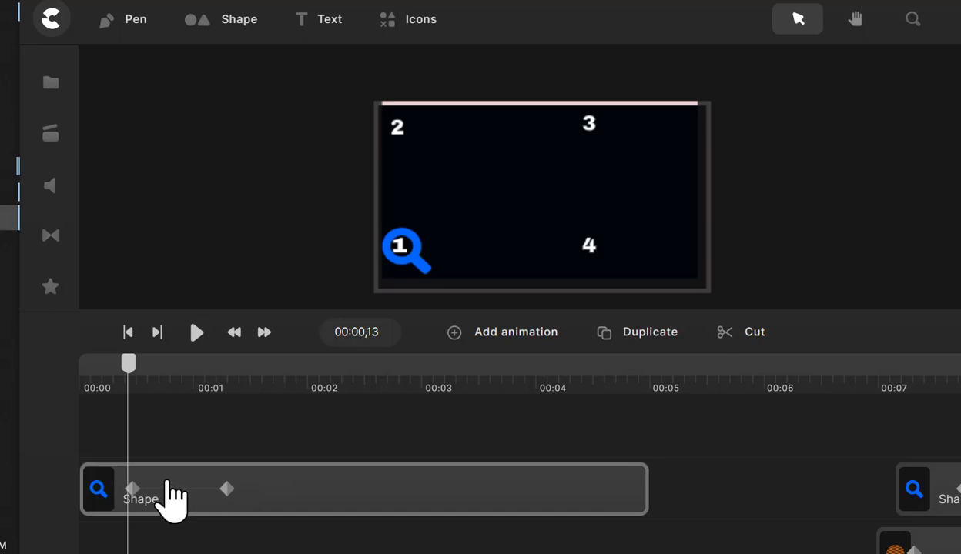
pyautogui.click(167, 486)
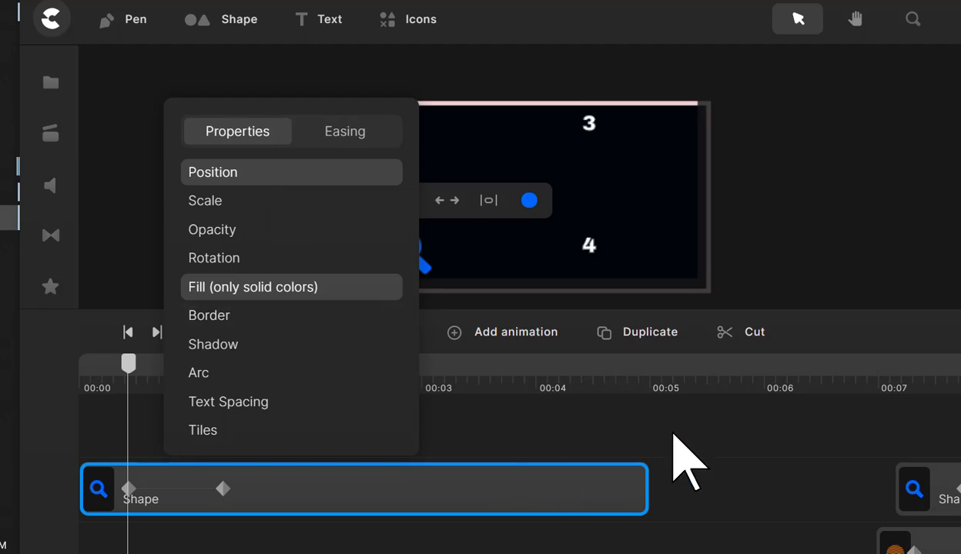
pyautogui.click(665, 487)
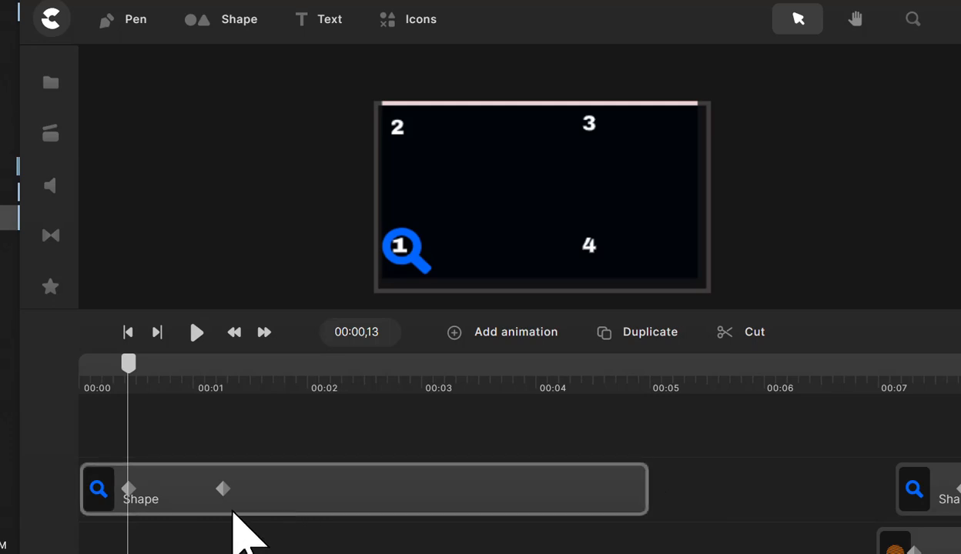
# - At the first animation's end keyframe, move the magnifying glass from number 1 up to number 2
pyautogui.click(209, 472)
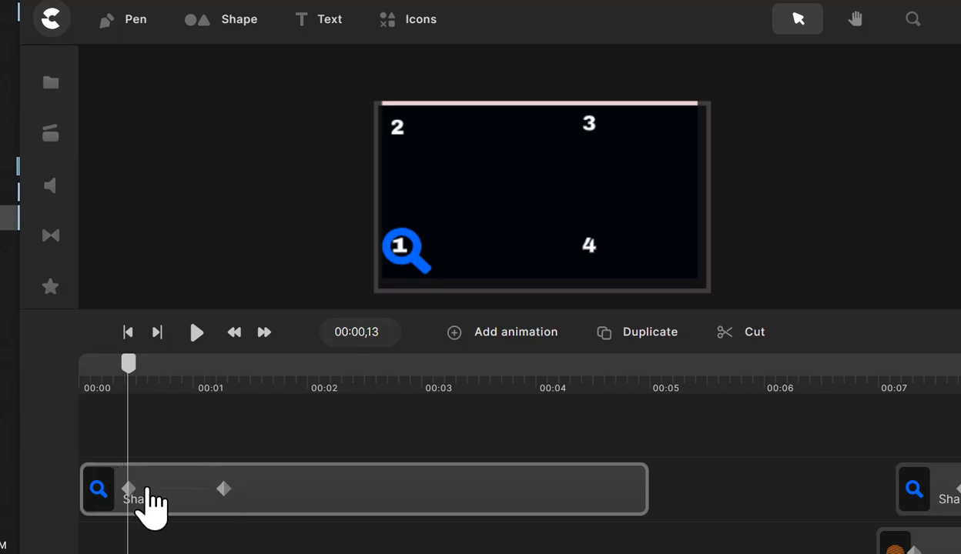
pyautogui.click(228, 490)
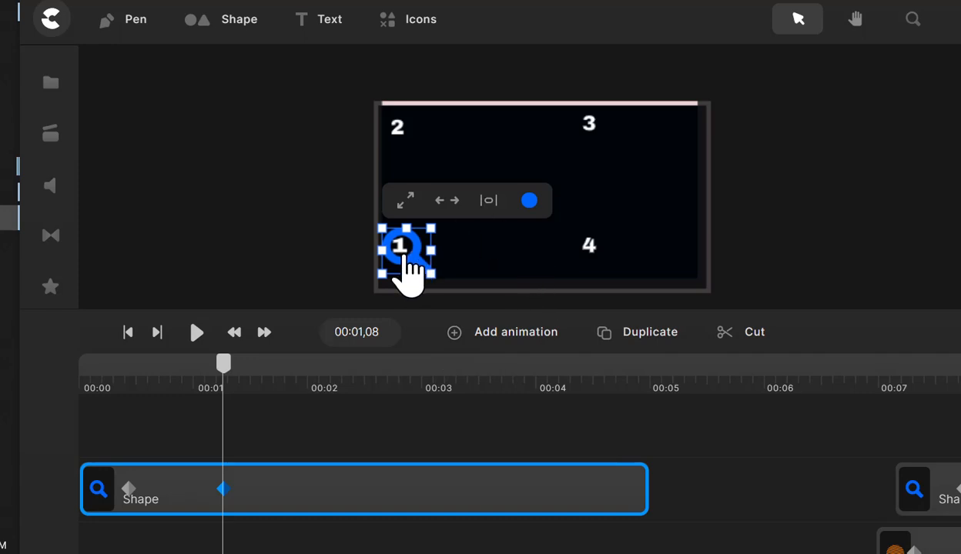
pyautogui.moveTo(407, 249); pyautogui.dragTo(399, 128)
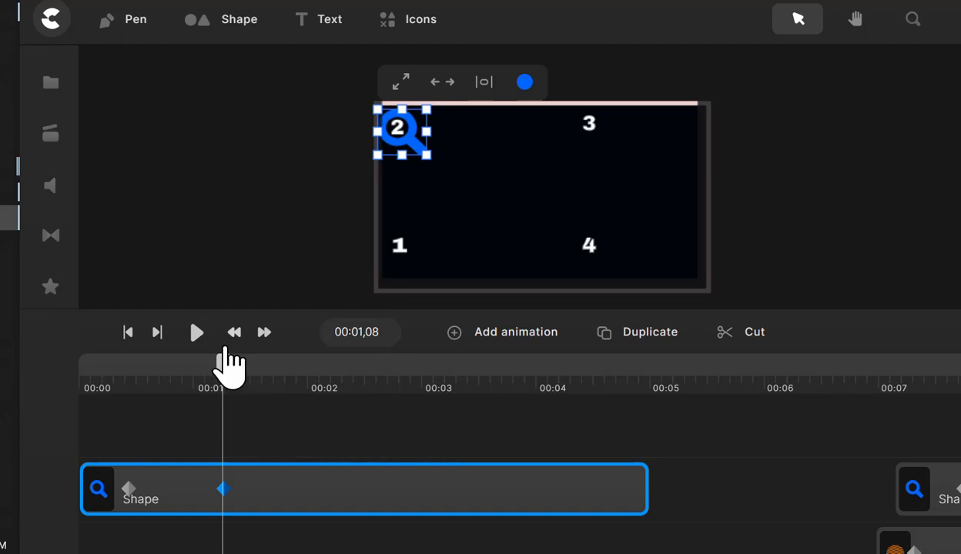
pyautogui.moveTo(227, 365); pyautogui.dragTo(225, 389)
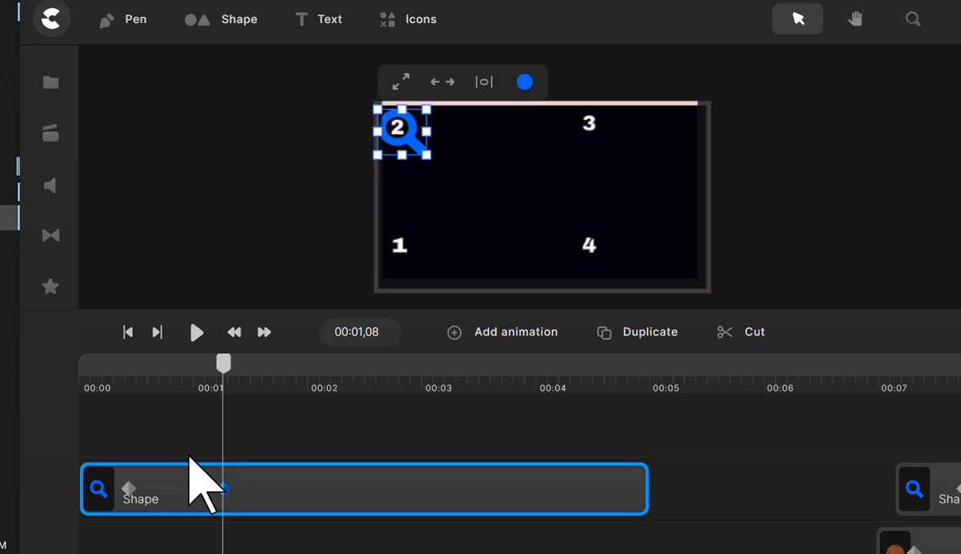
# - Add a second animation to the Shape clip at 00:01,10 for Position and Fill (only solid colors)
pyautogui.moveTo(228, 368); pyautogui.dragTo(236, 371)
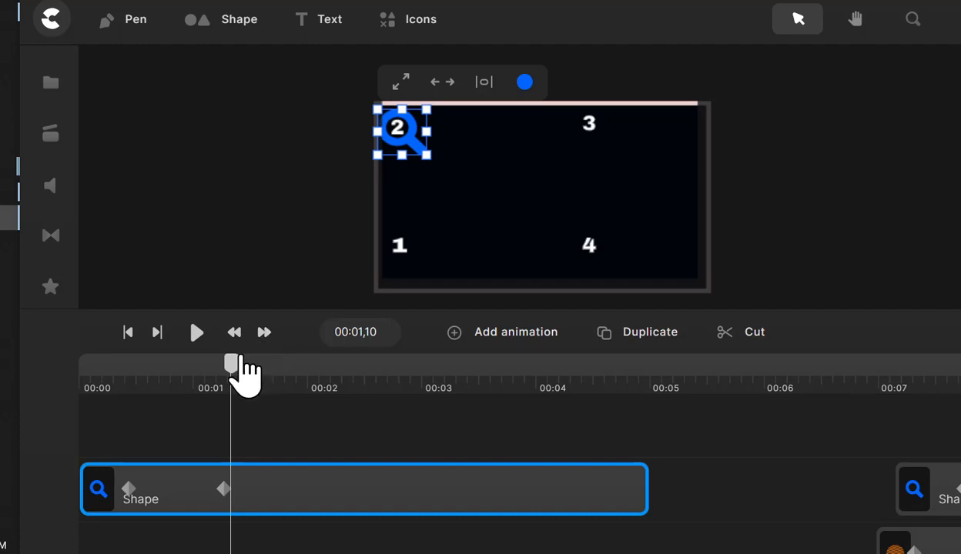
pyautogui.rightClick(234, 487)
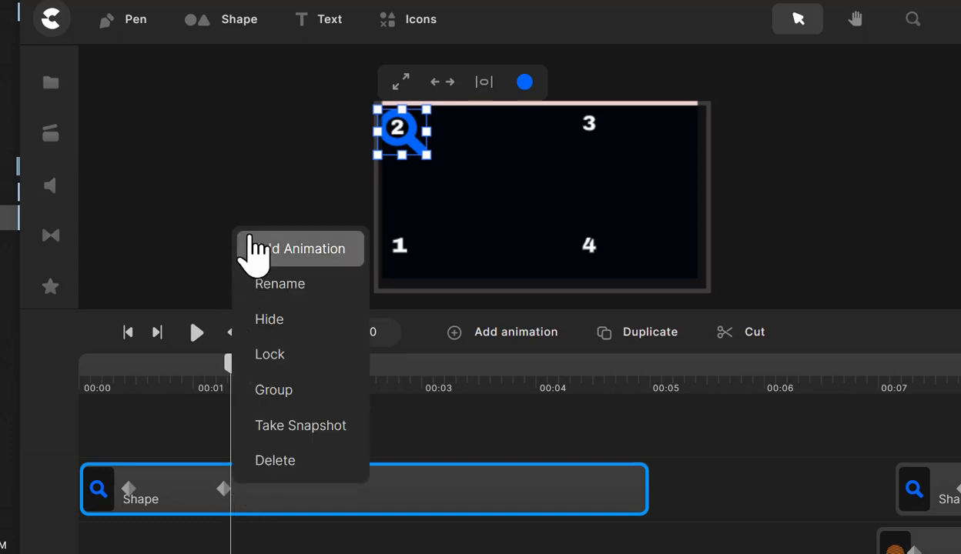
pyautogui.click(298, 254)
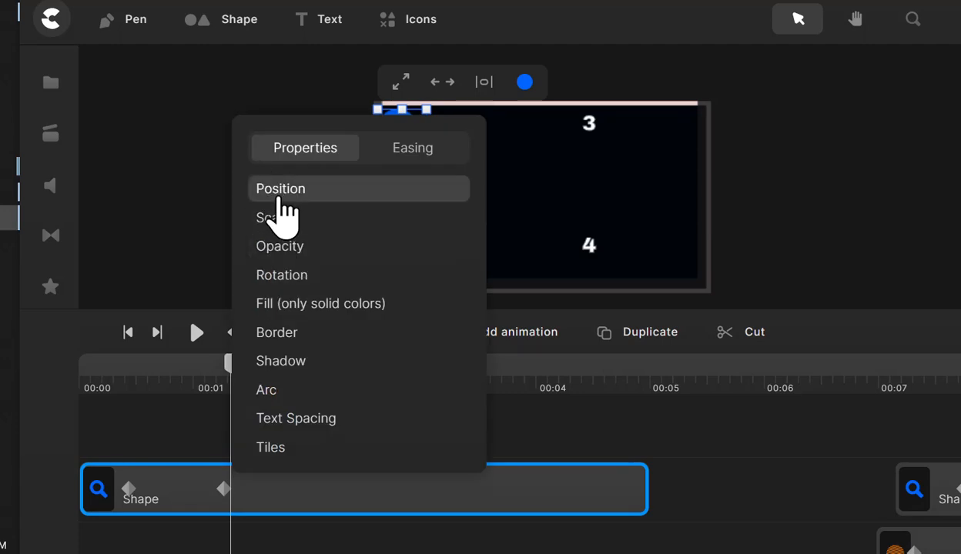
pyautogui.click(307, 191)
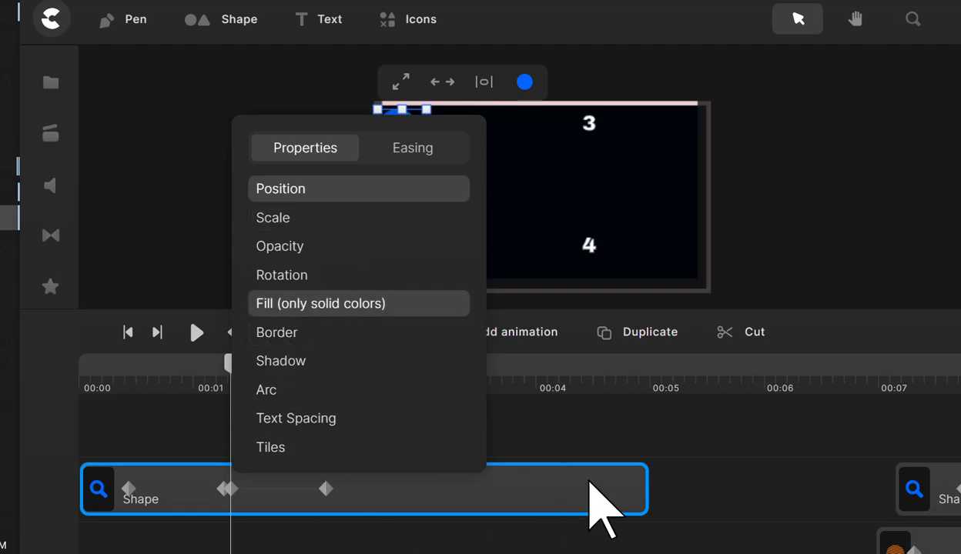
pyautogui.click(666, 480)
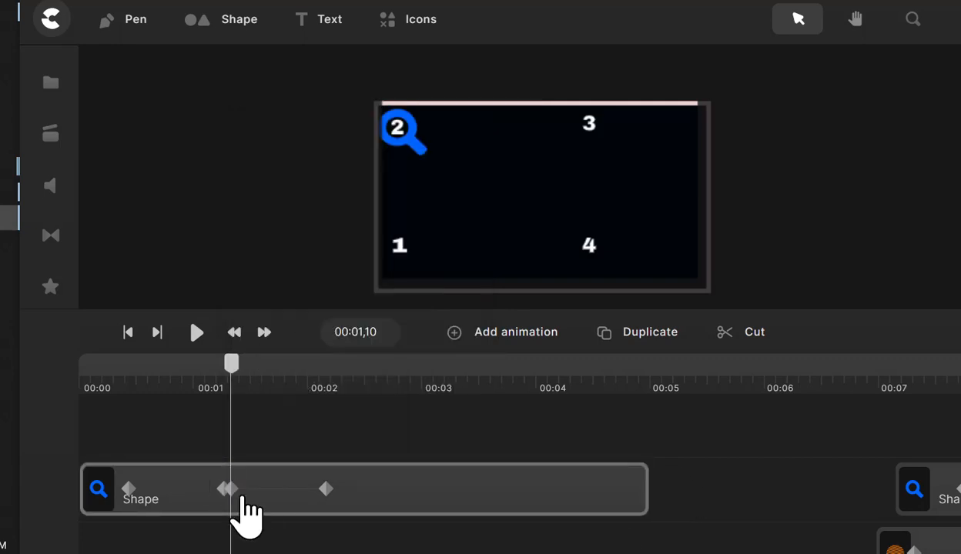
# - At the second animation's end keyframe, move the magnifying glass across from number 2 to number 3
pyautogui.click(231, 490)
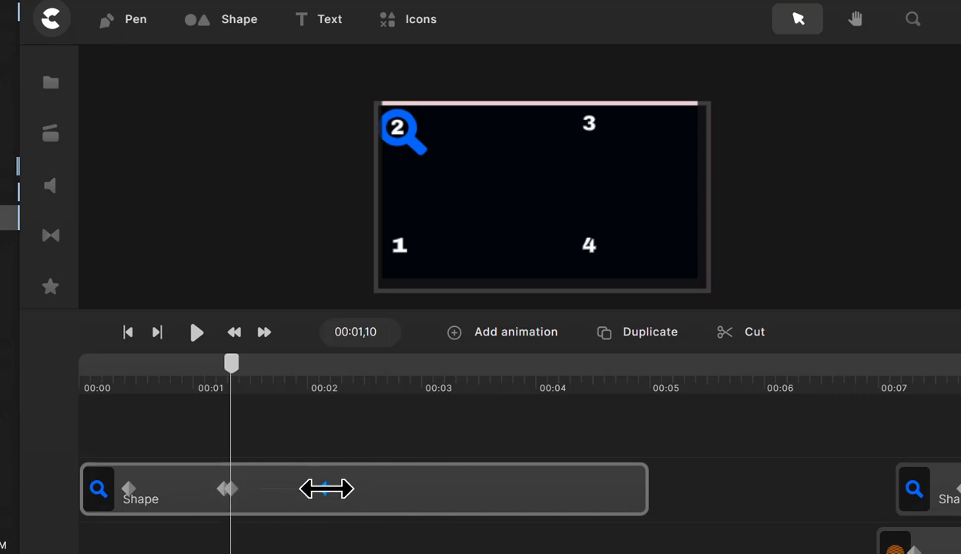
pyautogui.click(326, 491)
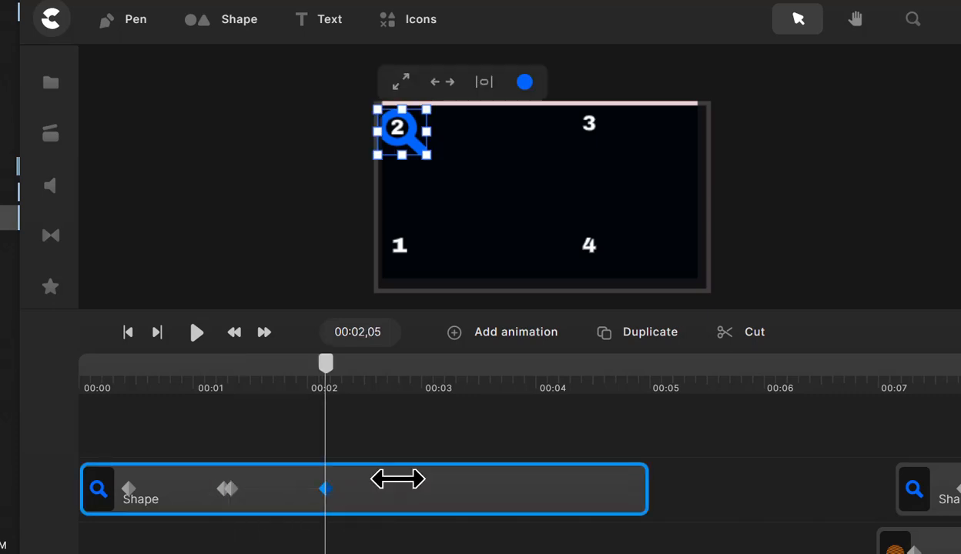
pyautogui.moveTo(407, 131); pyautogui.dragTo(596, 135)
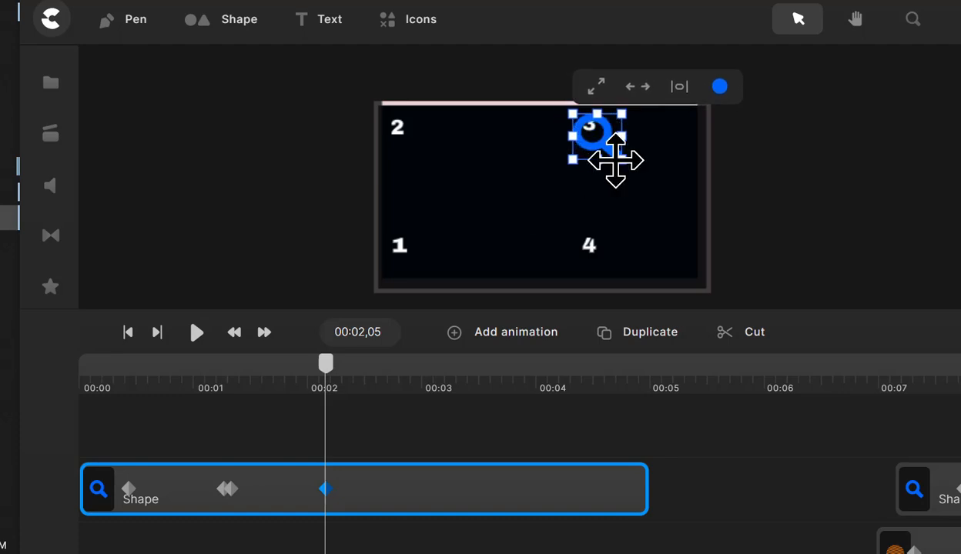
pyautogui.moveTo(600, 132); pyautogui.dragTo(596, 128)
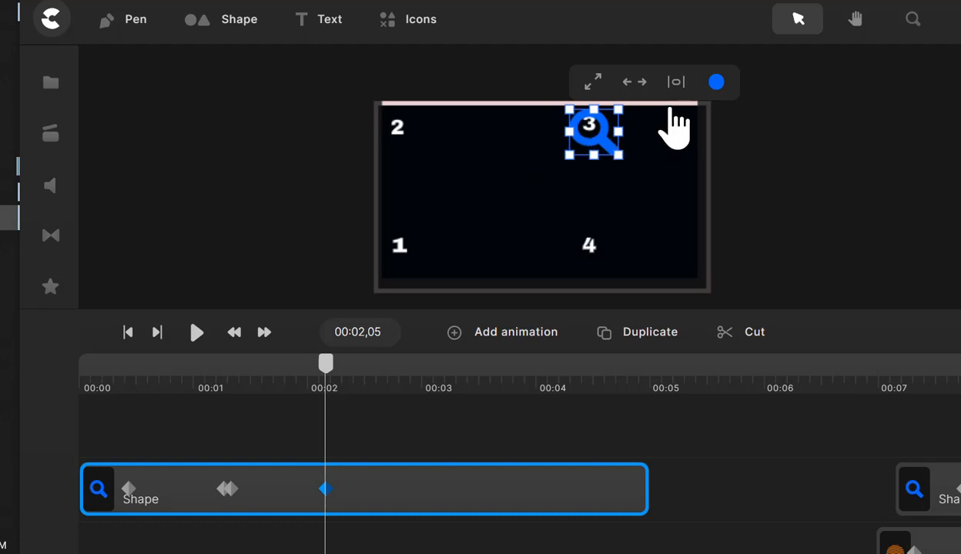
# - Change the magnifying glass's fill colour to magenta pink at the second animation's end keyframe
pyautogui.click(715, 84)
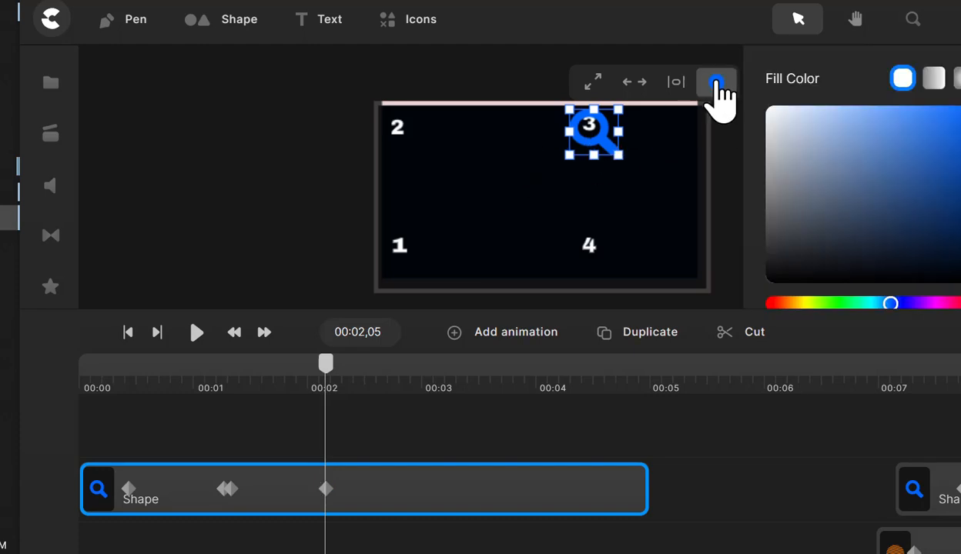
pyautogui.click(944, 303)
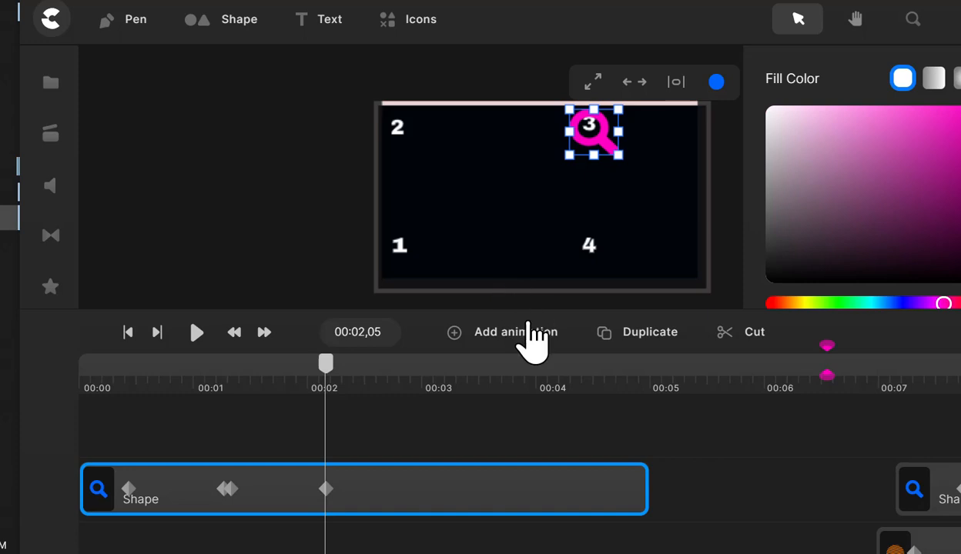
pyautogui.click(662, 487)
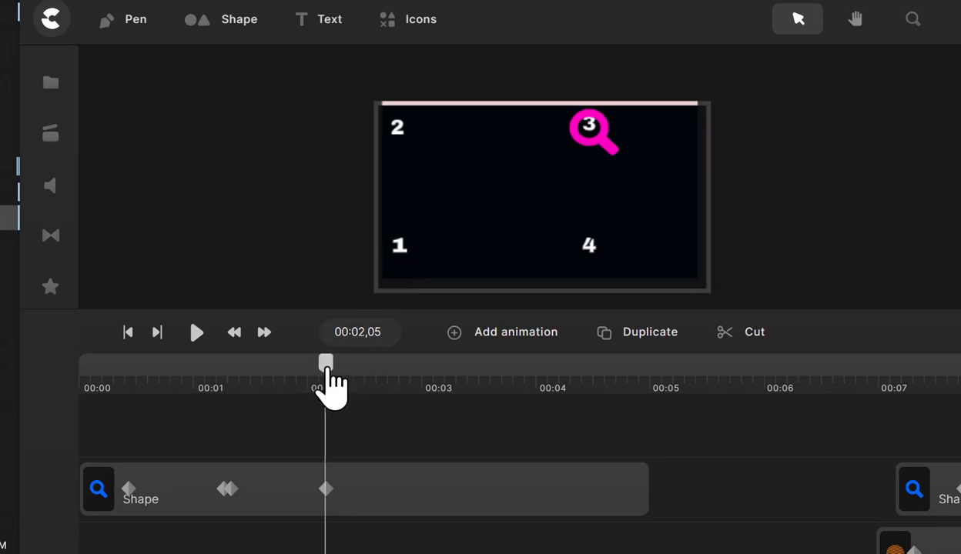
# - Move the playhead to 00:02,08 and add a third animation for Position and Fill (only solid colors) in the empty part of the Shape clip
pyautogui.moveTo(327, 365)
pyautogui.mouseDown()
pyautogui.moveTo(175, 364)
pyautogui.moveTo(338, 365)
pyautogui.mouseUp()
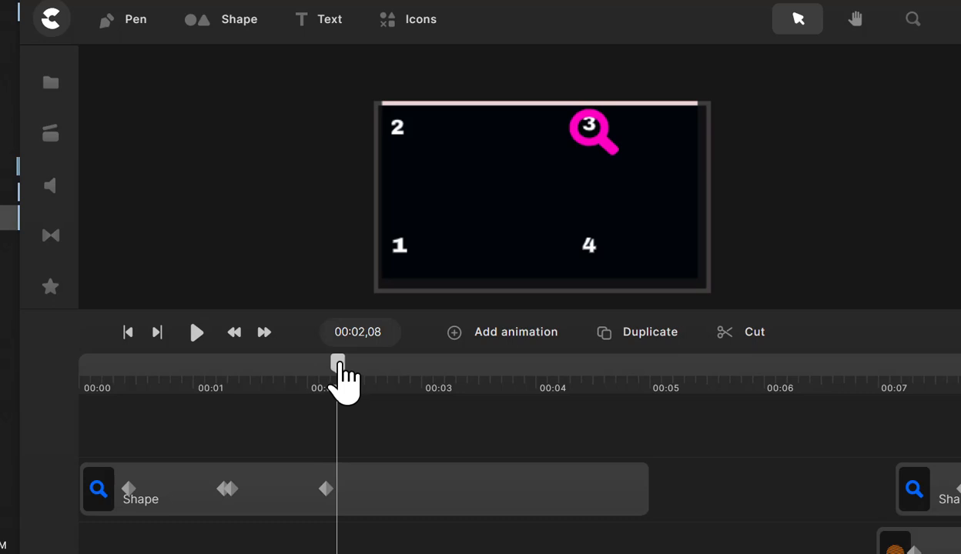
pyautogui.click(428, 493)
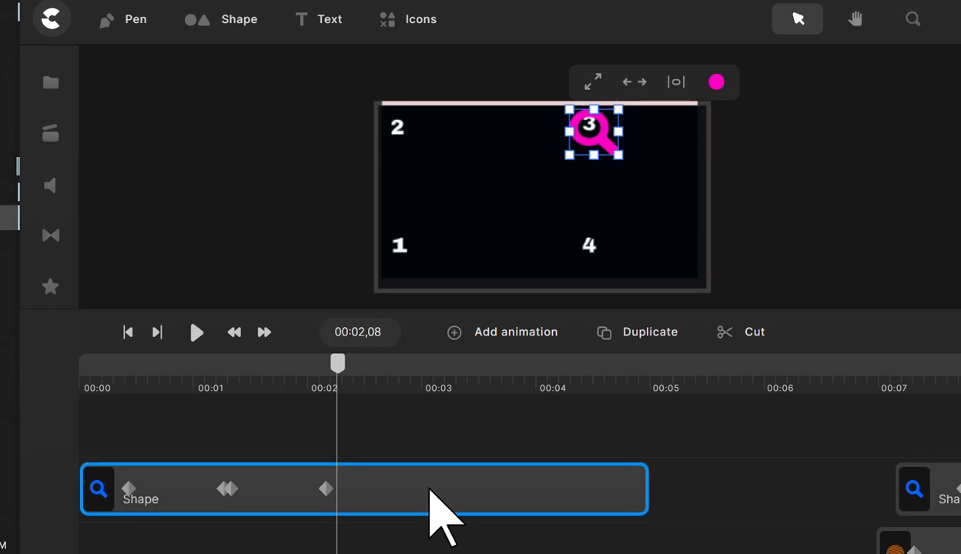
pyautogui.rightClick(429, 491)
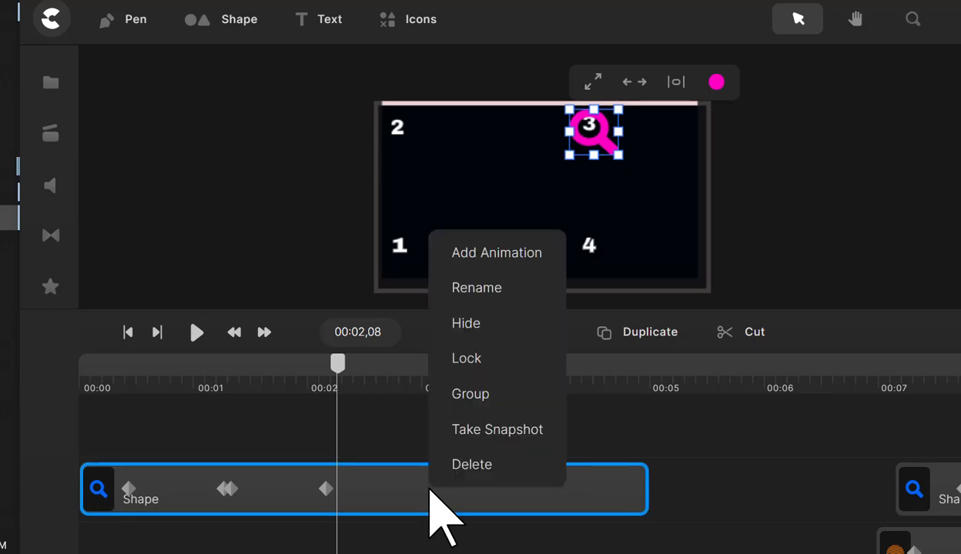
pyautogui.click(465, 255)
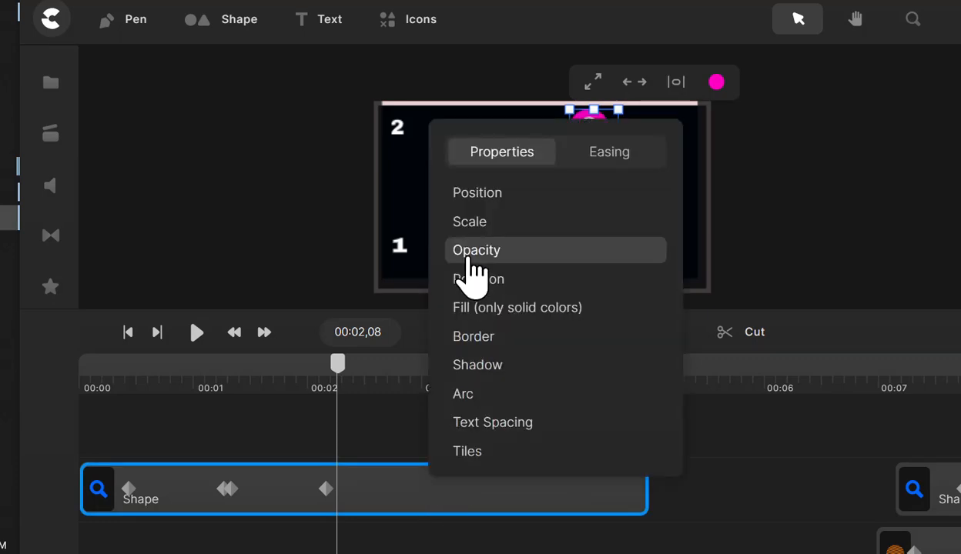
pyautogui.click(476, 197)
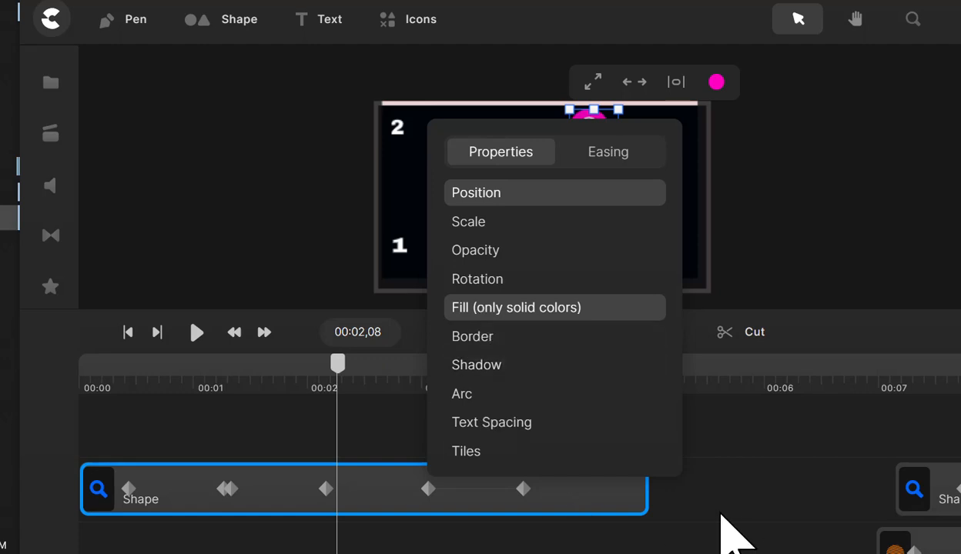
pyautogui.click(668, 494)
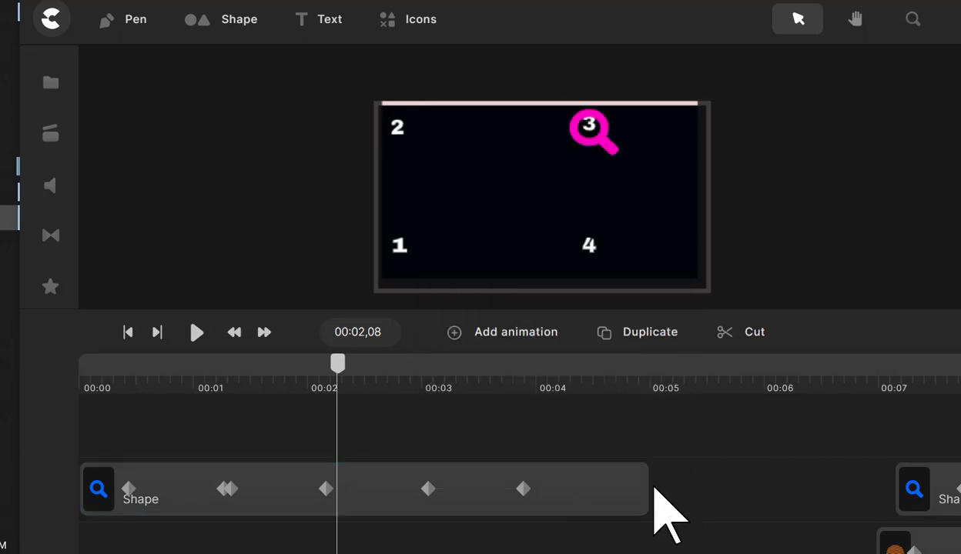
# - Shift the third animation slightly earlier on the Shape clip, closer to the second animation's end keyframe
pyautogui.moveTo(461, 495); pyautogui.dragTo(435, 499)
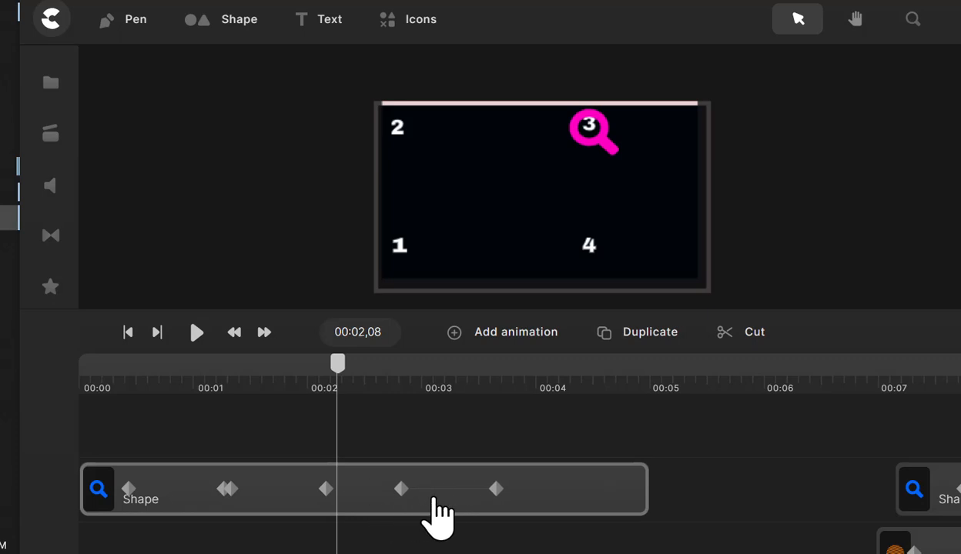
pyautogui.click(431, 499)
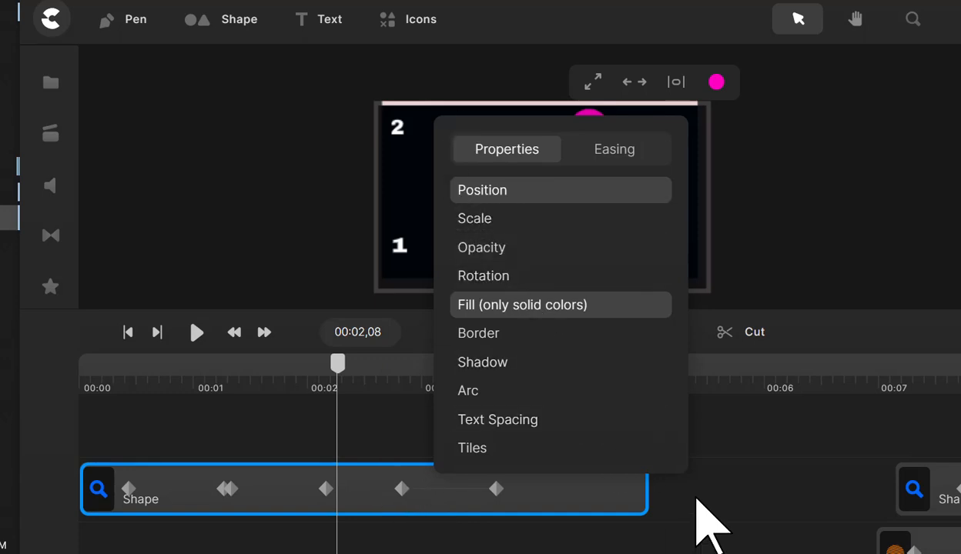
pyautogui.click(672, 490)
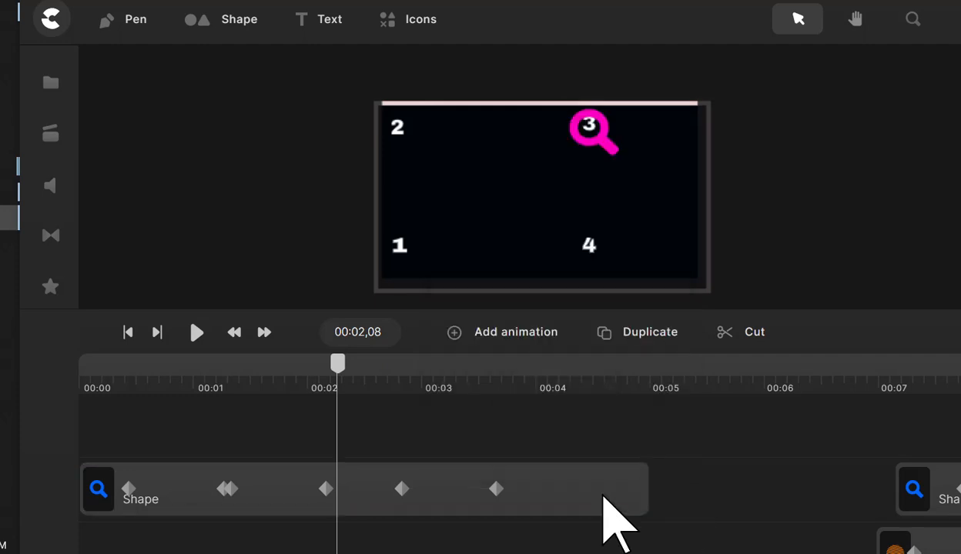
# - At the third animation's end keyframe, move the magnifying glass from number 3 to number 4 and change its fill colour to green
pyautogui.click(501, 492)
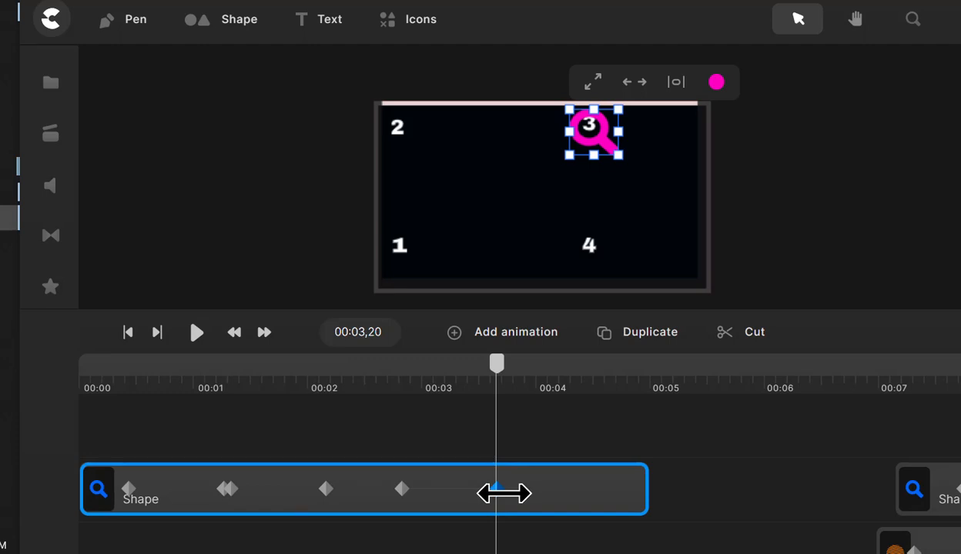
pyautogui.moveTo(602, 160); pyautogui.dragTo(582, 246)
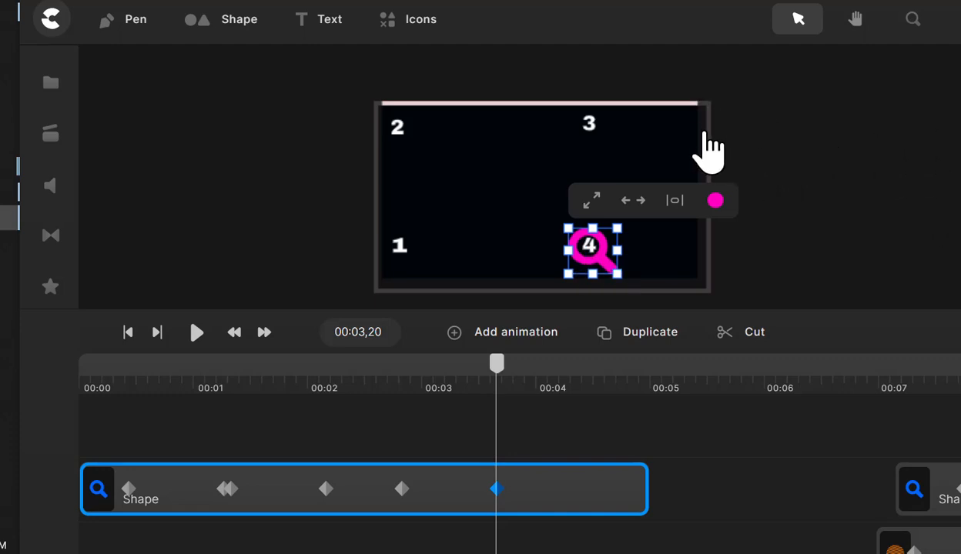
pyautogui.click(715, 201)
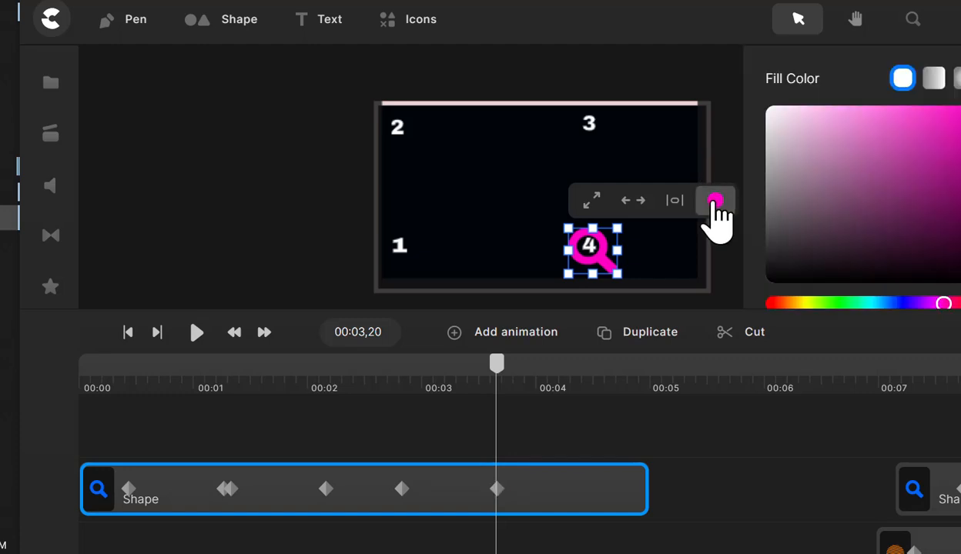
pyautogui.click(840, 303)
pyautogui.click(931, 128)
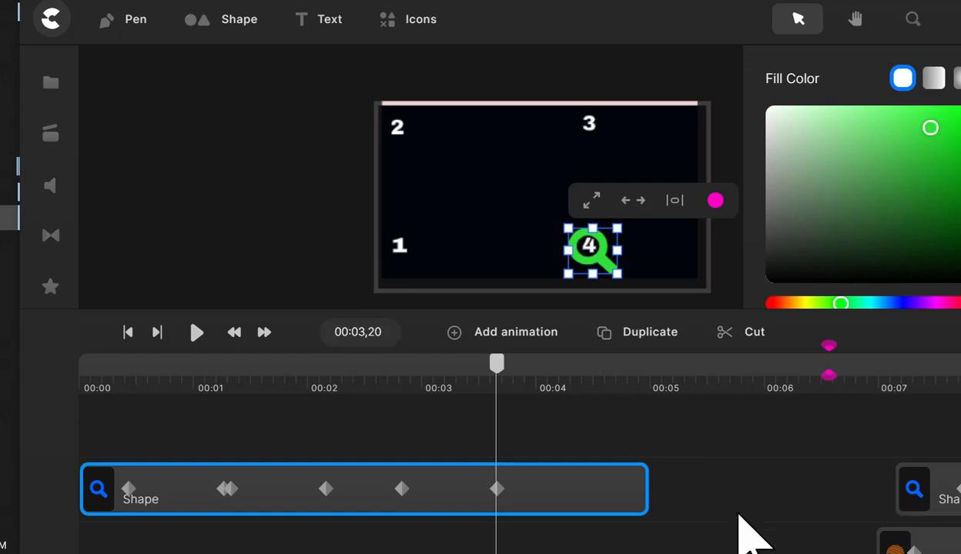
pyautogui.click(681, 498)
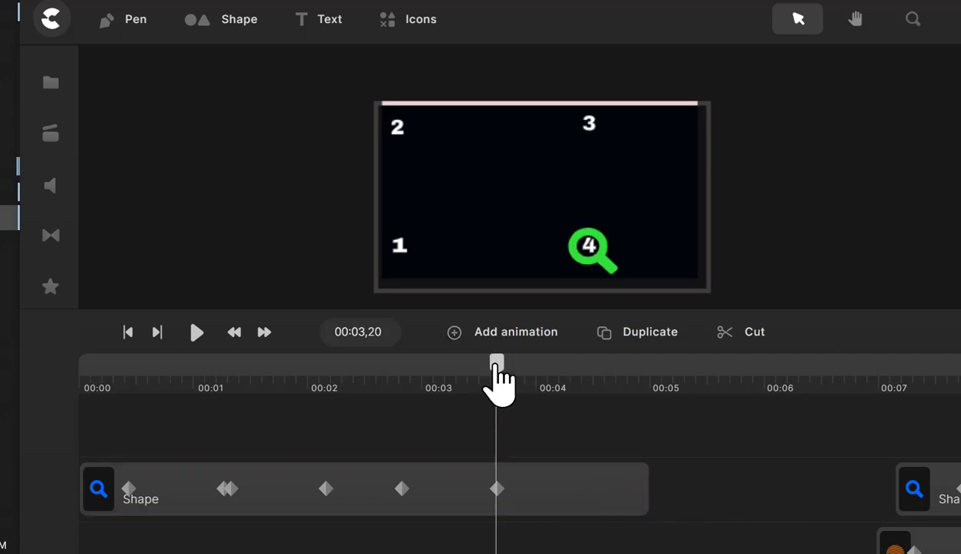
# - Scrub the Shape clip from the first animation's start keyframe to the third animation's start keyframe to examine the magnifying glass's motion
pyautogui.moveTo(482, 368); pyautogui.dragTo(126, 373)
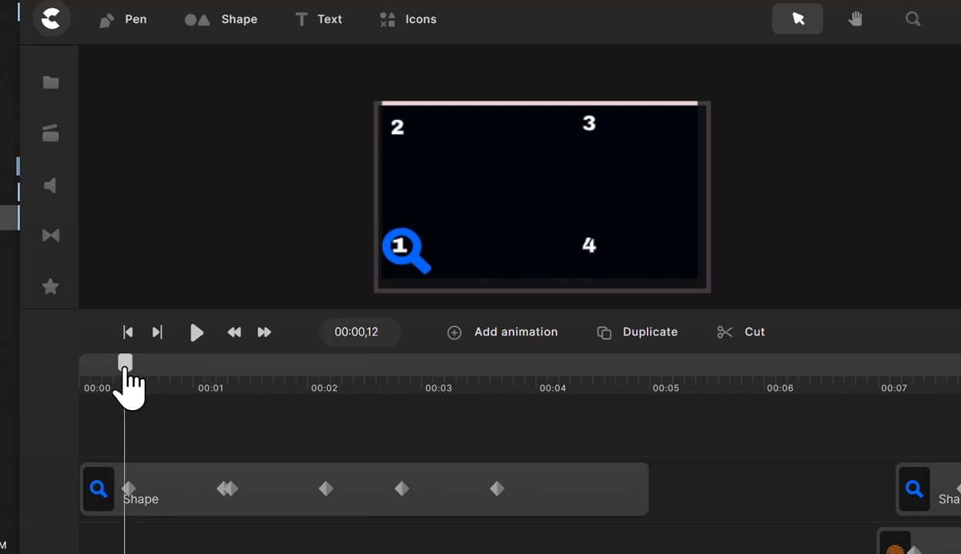
pyautogui.moveTo(125, 374); pyautogui.dragTo(128, 374)
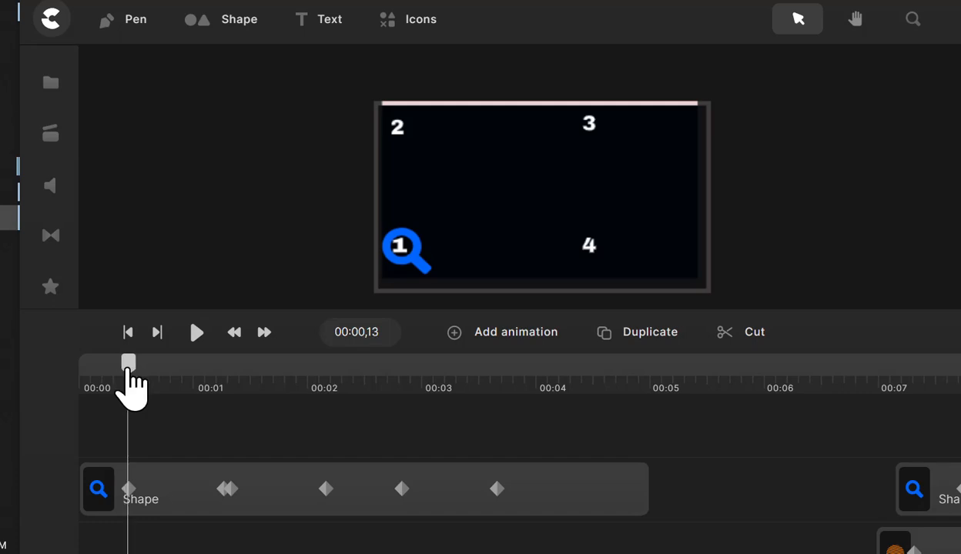
pyautogui.moveTo(130, 376); pyautogui.dragTo(326, 420)
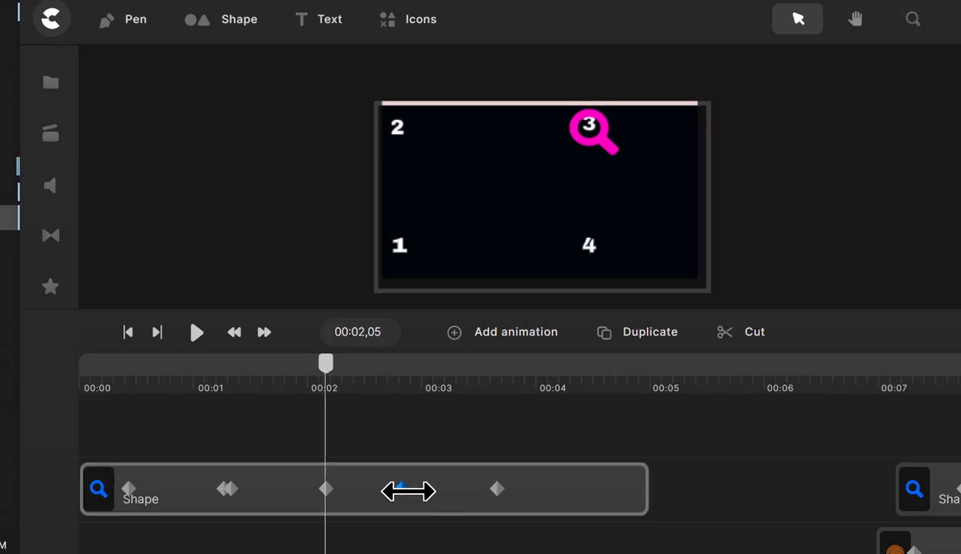
pyautogui.moveTo(325, 368); pyautogui.dragTo(407, 384)
pyautogui.click(351, 504)
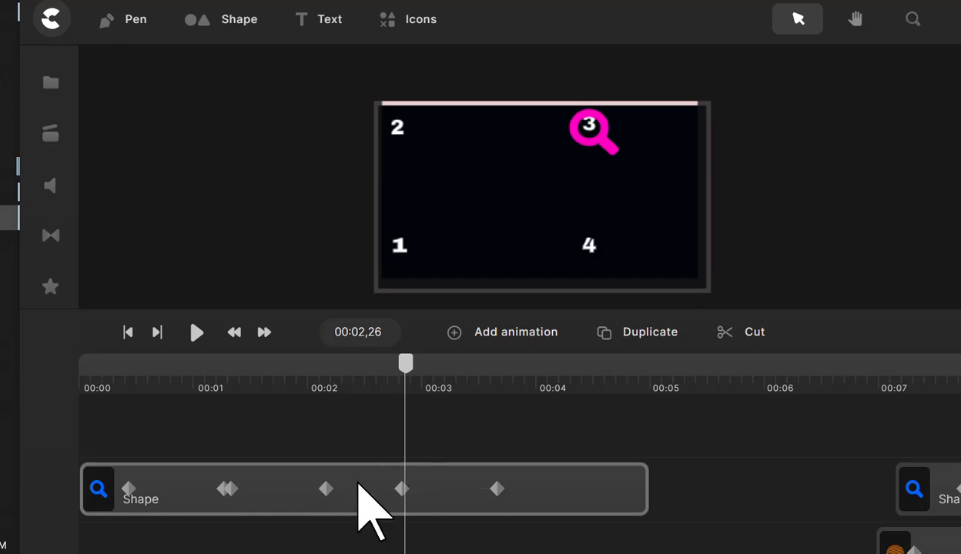
# - Move the magnifying glass from number 3 to number 4 at the third animation's start keyframe and preview the motion up to its end keyframe
pyautogui.click(400, 492)
pyautogui.moveTo(408, 367)
pyautogui.mouseDown()
pyautogui.moveTo(311, 381)
pyautogui.moveTo(403, 384)
pyautogui.mouseUp()
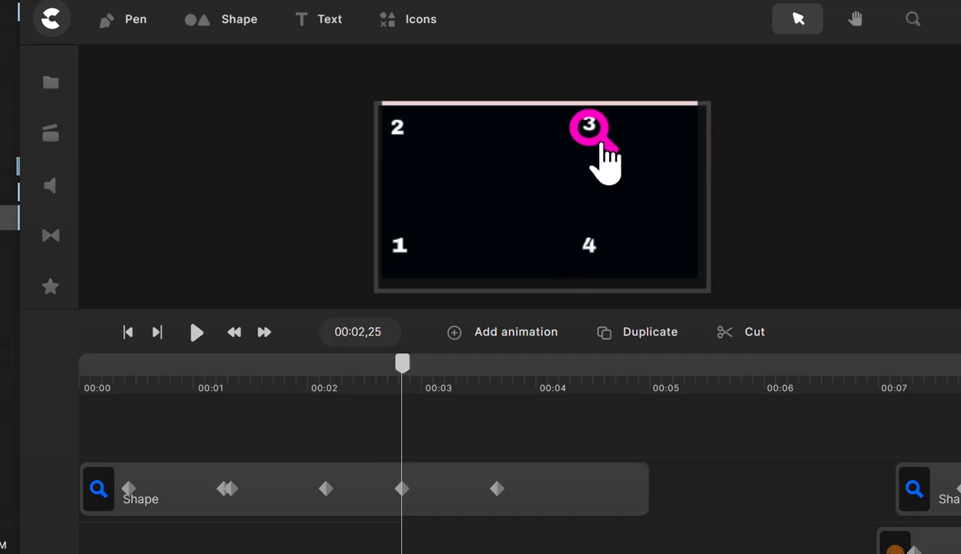
pyautogui.click(416, 498)
pyautogui.click(399, 488)
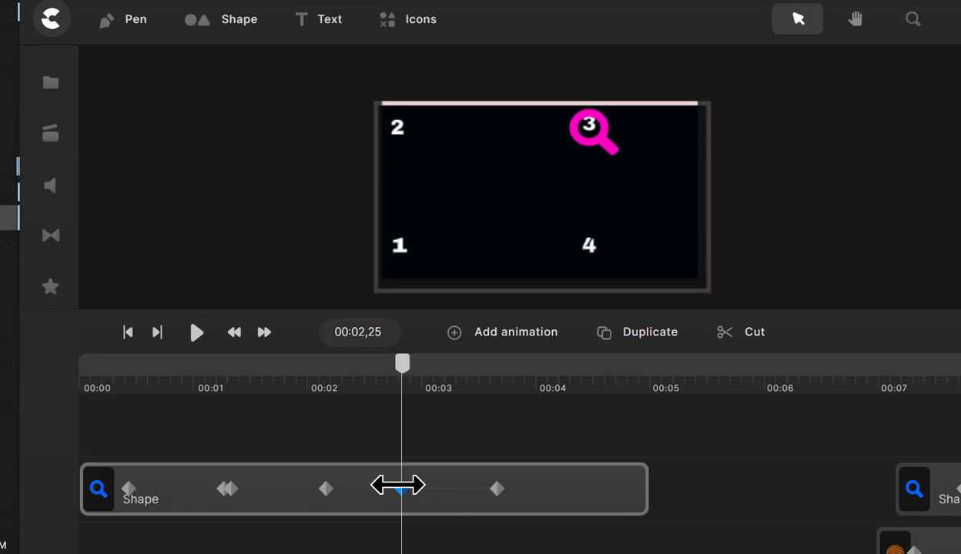
pyautogui.click(406, 492)
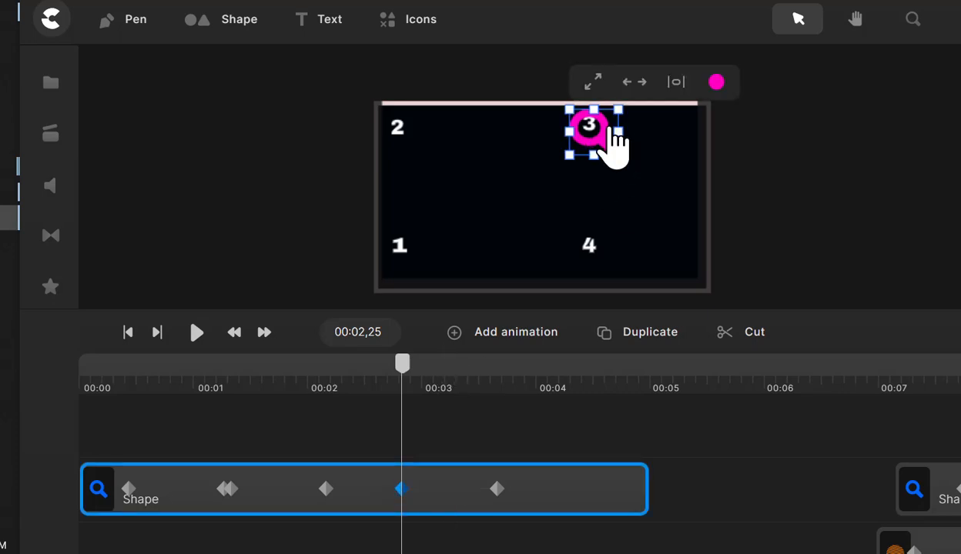
pyautogui.moveTo(613, 143); pyautogui.dragTo(606, 247)
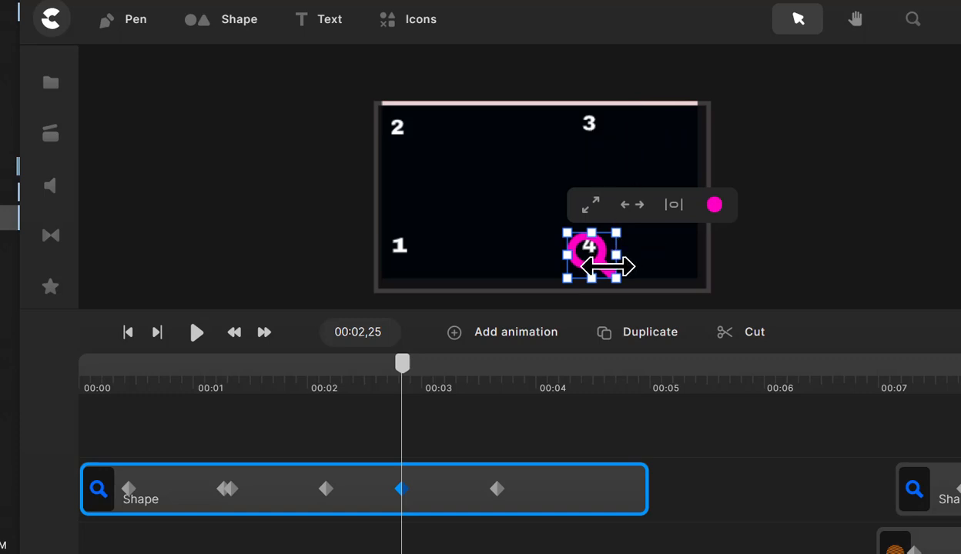
pyautogui.moveTo(402, 363); pyautogui.dragTo(493, 407)
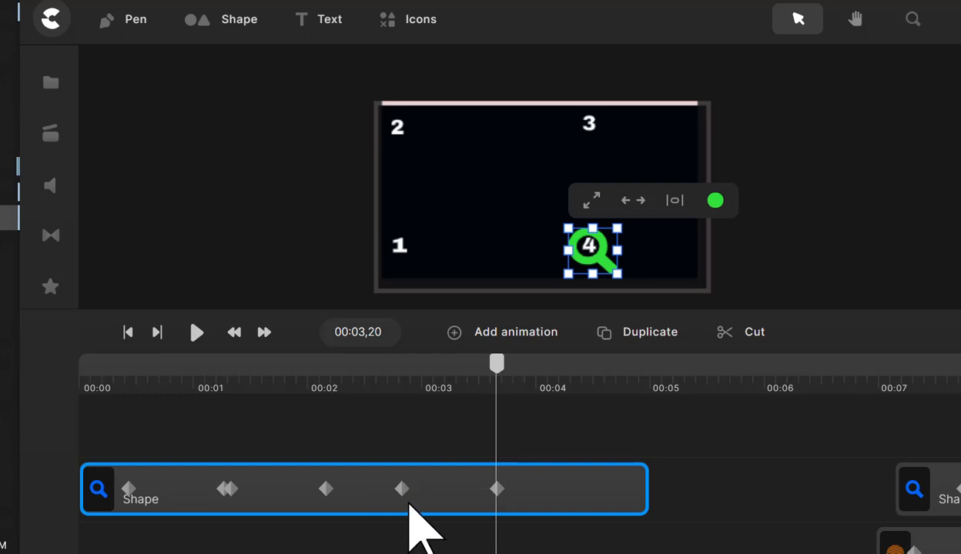
# - Return to the third animation's start keyframe at 00:02,26 and move the magnifying glass back from number 4 to number 3
pyautogui.moveTo(498, 363); pyautogui.dragTo(403, 396)
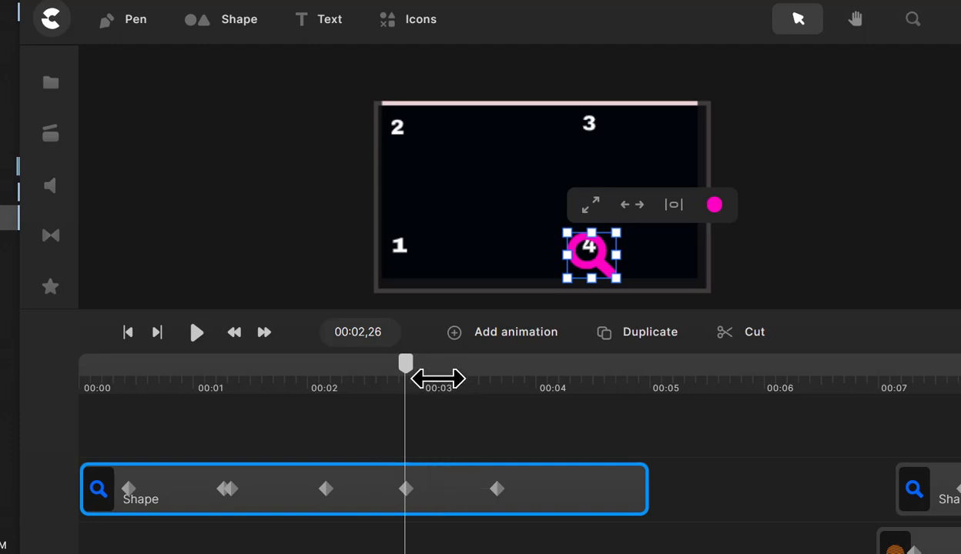
pyautogui.moveTo(407, 376); pyautogui.dragTo(407, 371)
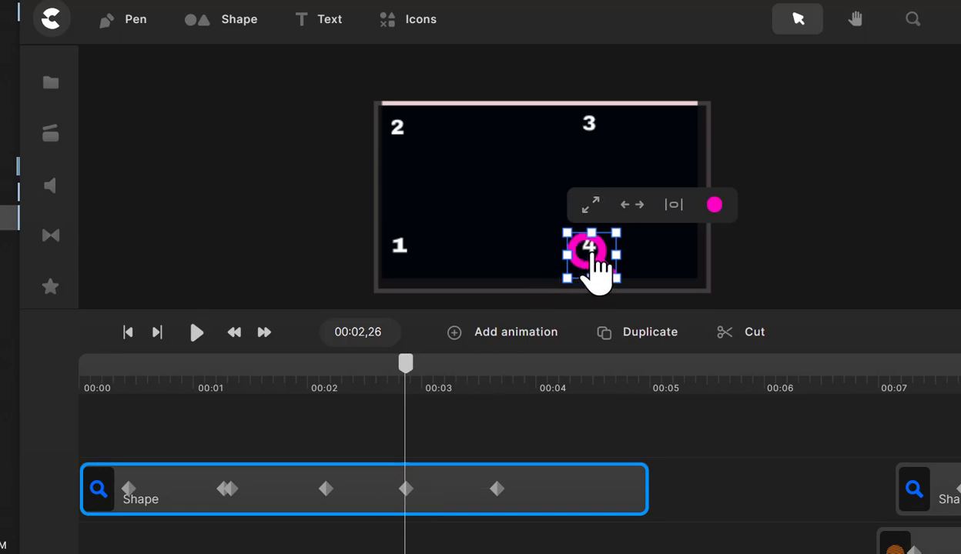
pyautogui.moveTo(605, 278); pyautogui.dragTo(594, 128)
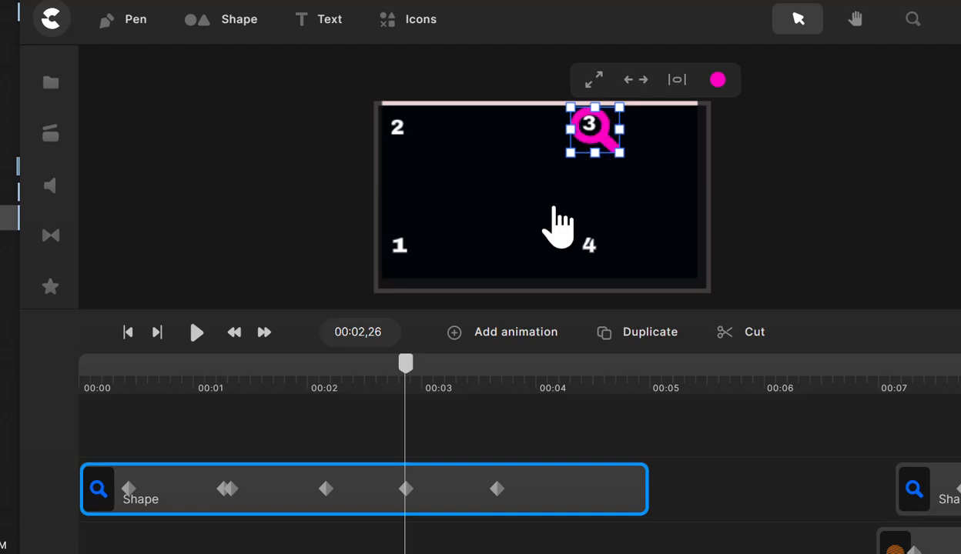
pyautogui.click(703, 511)
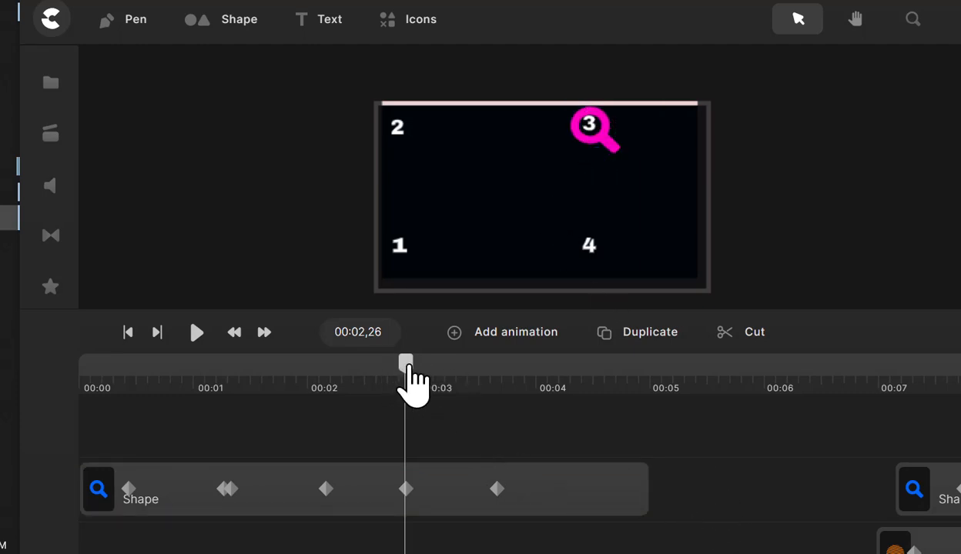
# - Scrub through the third animation, return the playhead to 00:00,11 and play the full magnifying glass animation past its last keyframe
pyautogui.moveTo(411, 368); pyautogui.dragTo(556, 404)
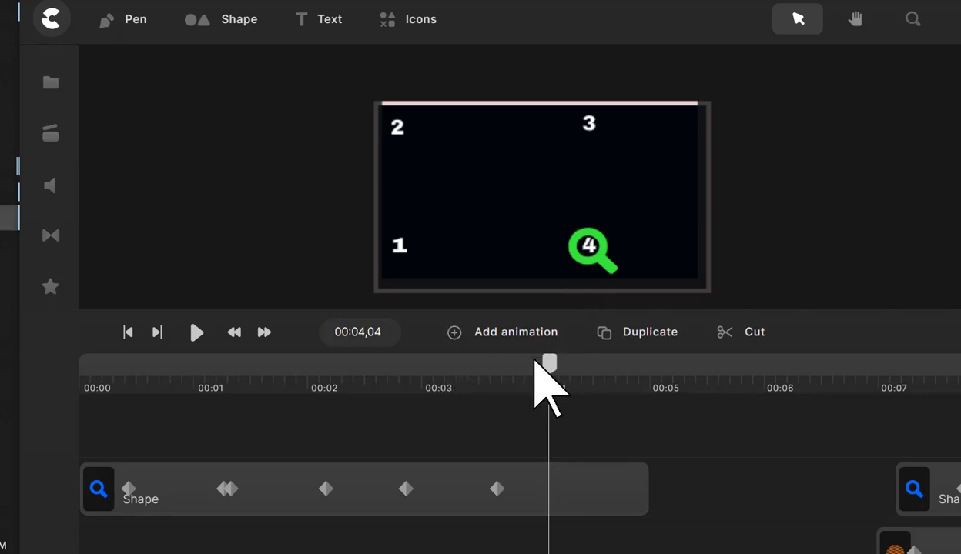
pyautogui.moveTo(549, 362); pyautogui.dragTo(123, 376)
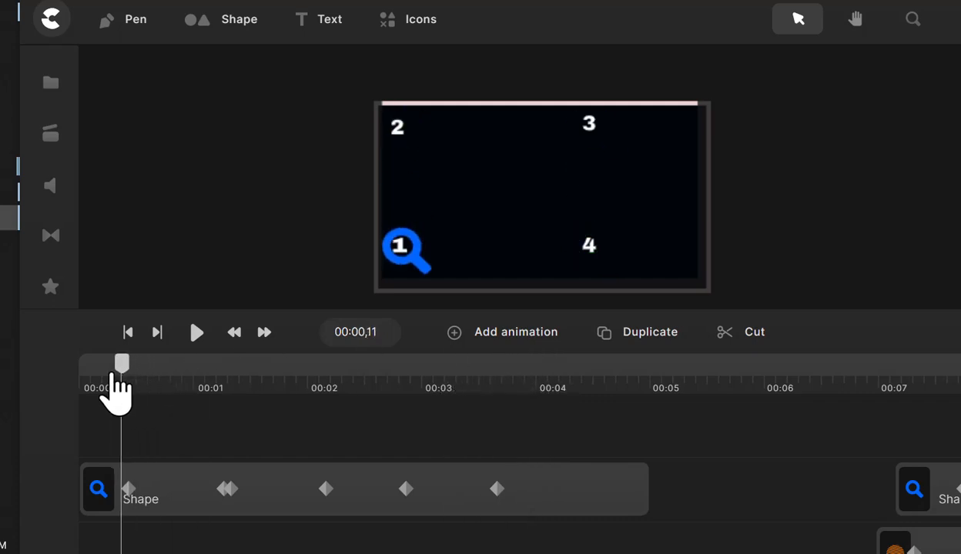
pyautogui.press('space')
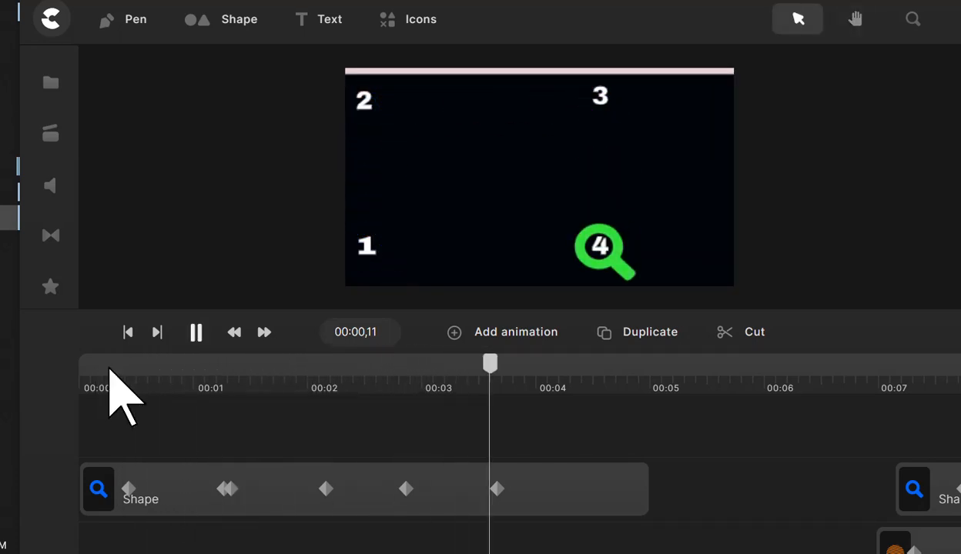
pyautogui.press('space')
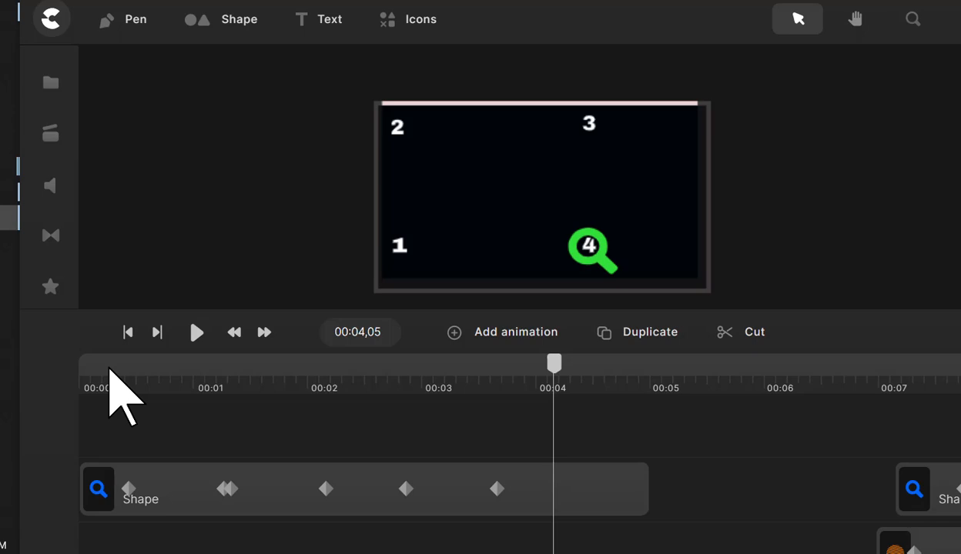